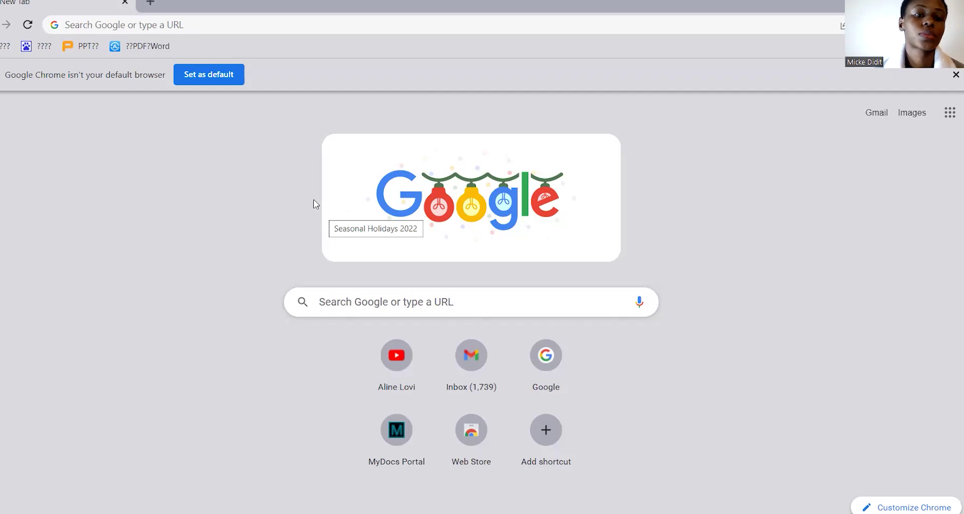
# Search for ceac.state.gov in Chrome and open the Visa Status Check result.
pyautogui.click(184, 31)
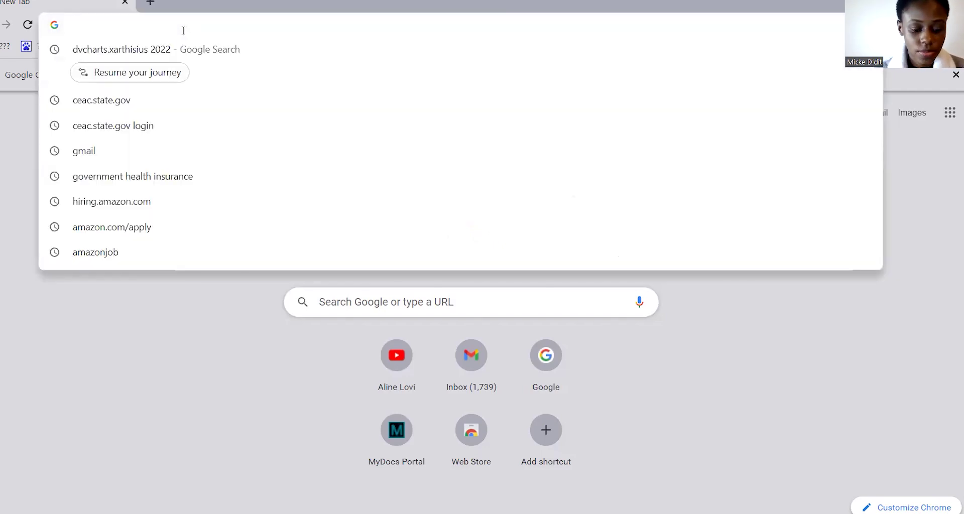
pyautogui.write('c')
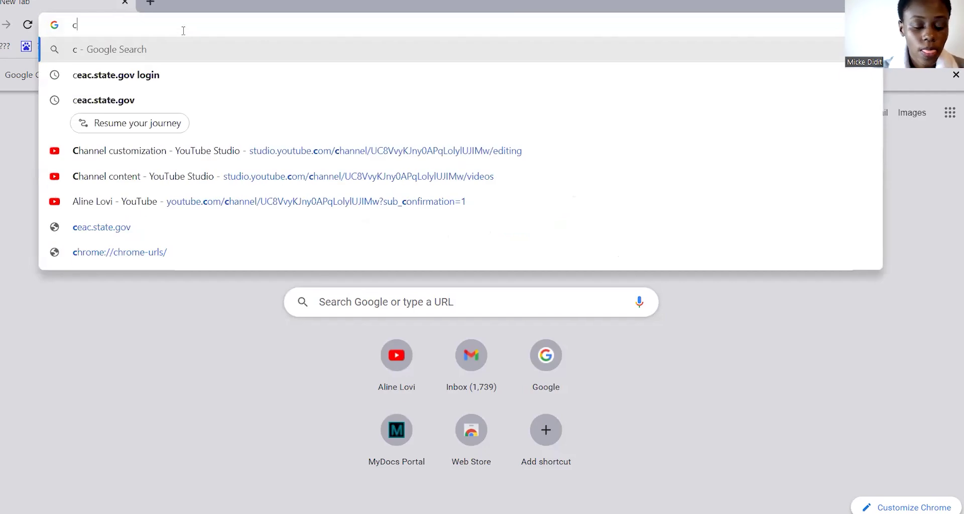
pyautogui.write('ea')
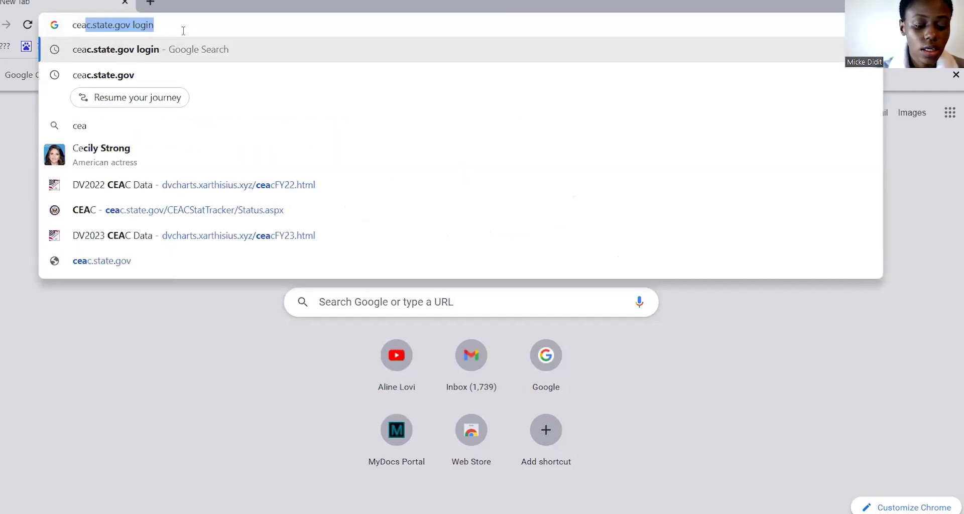
pyautogui.write('c.')
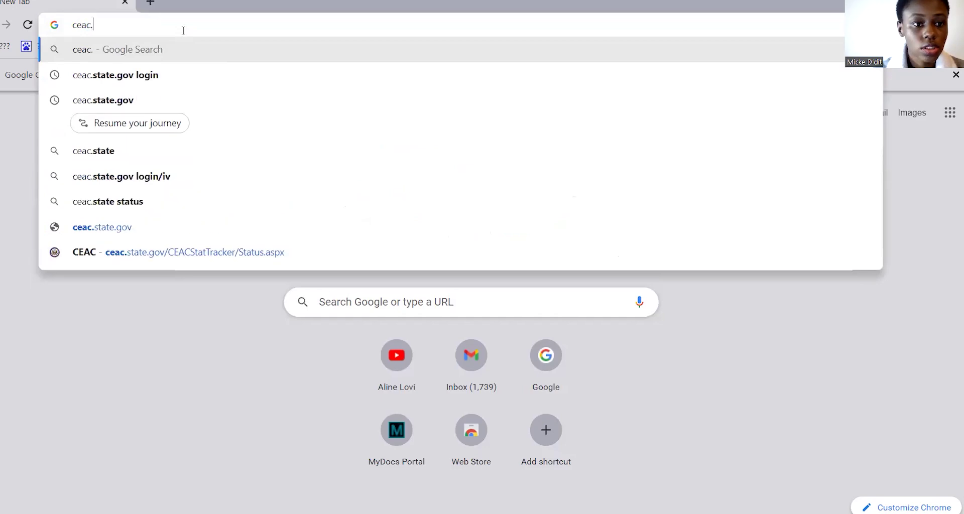
pyautogui.write('state.gov login')
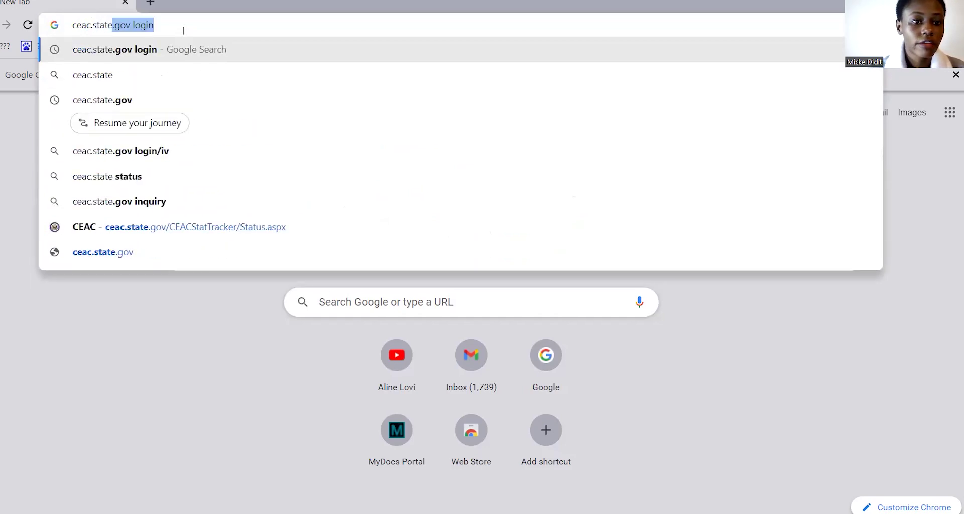
pyautogui.click(137, 102)
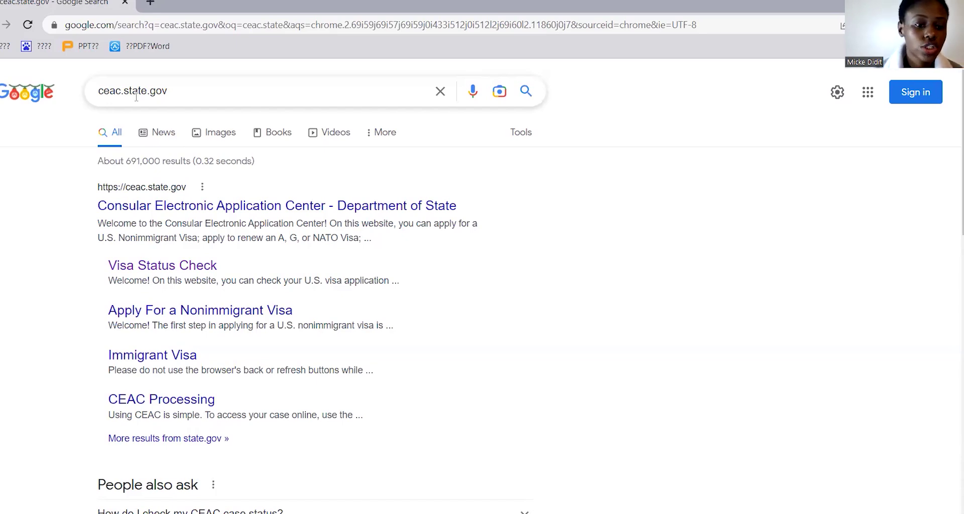
pyautogui.click(127, 269)
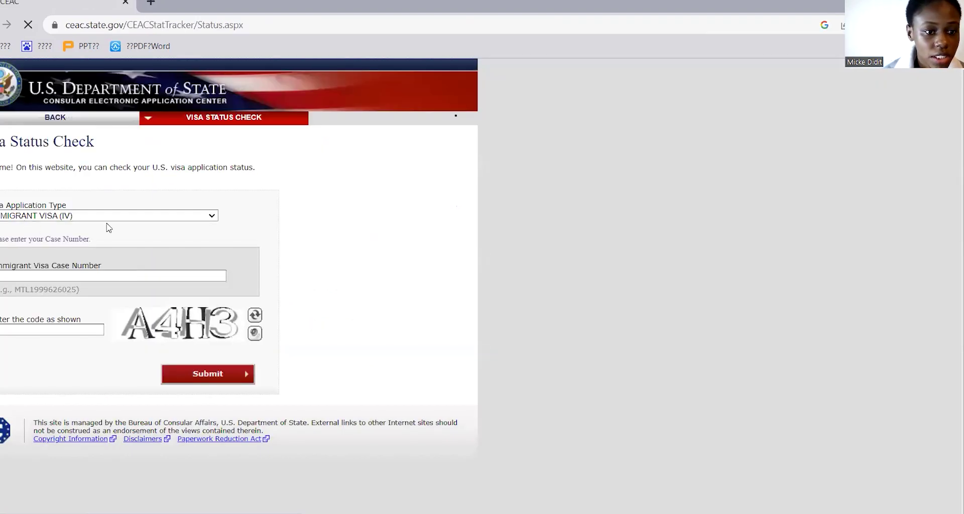
# Set the application type to IMMIGRANT VISA (IV) and enter the case number.
pyautogui.click(213, 216)
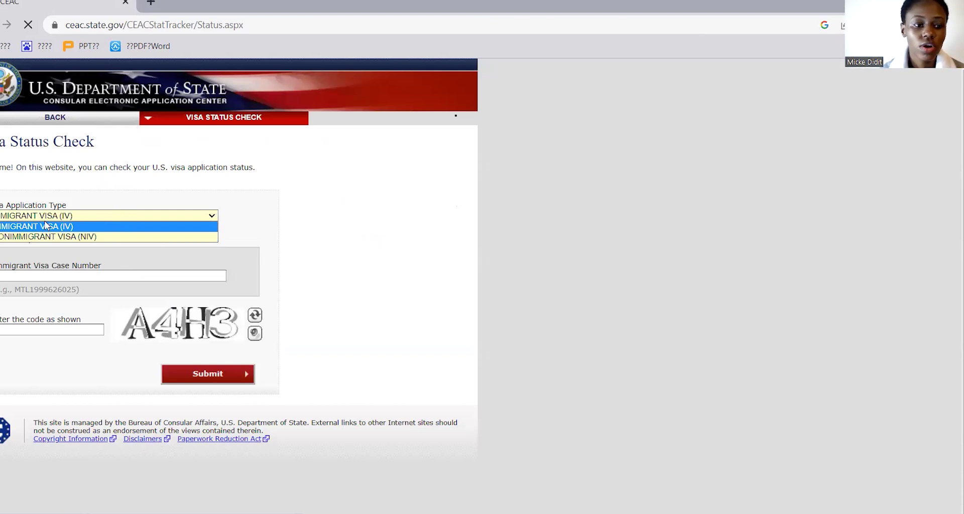
pyautogui.click(47, 228)
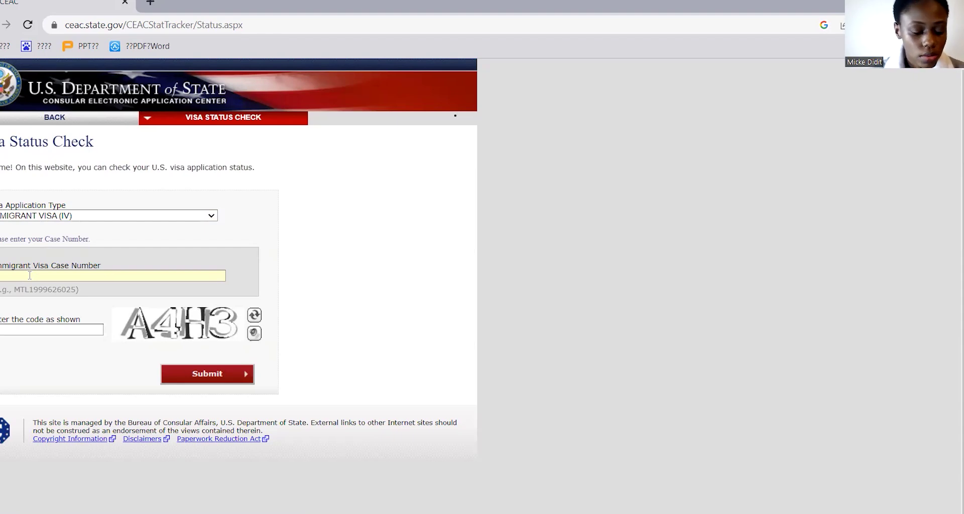
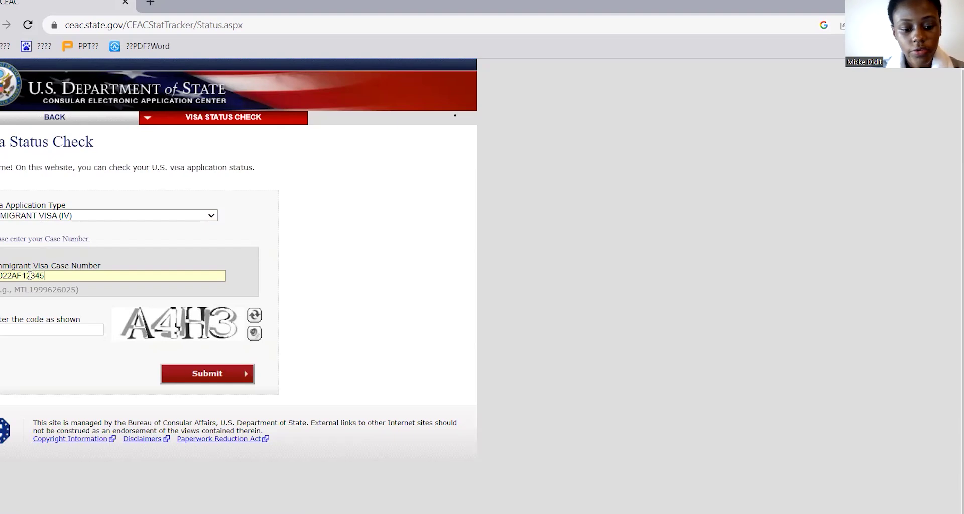
# Fill in the captcha security code and submit the status check.
pyautogui.click(24, 329)
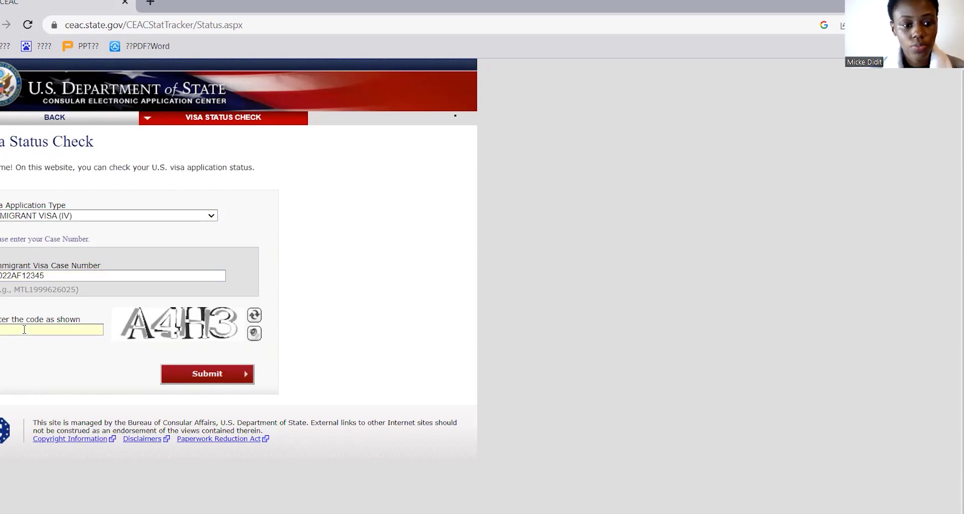
pyautogui.write('A4H')
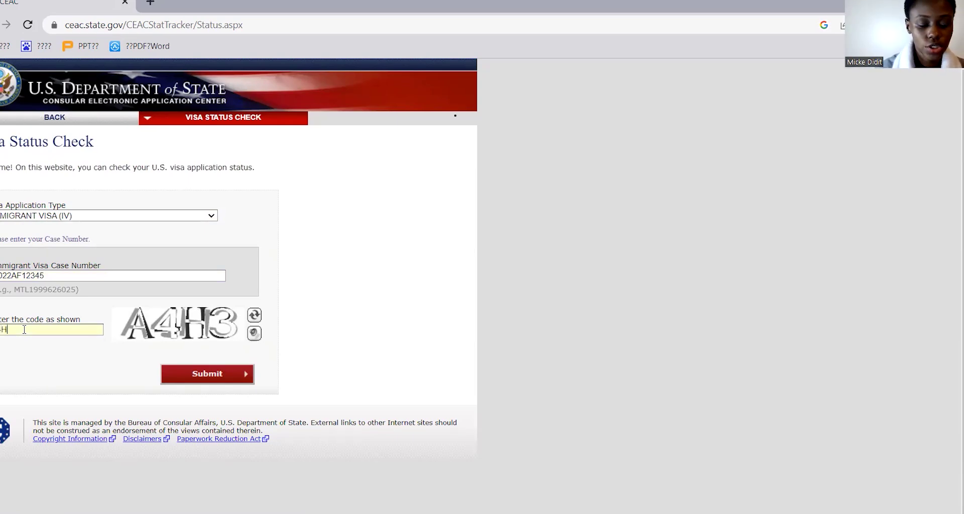
pyautogui.write('3')
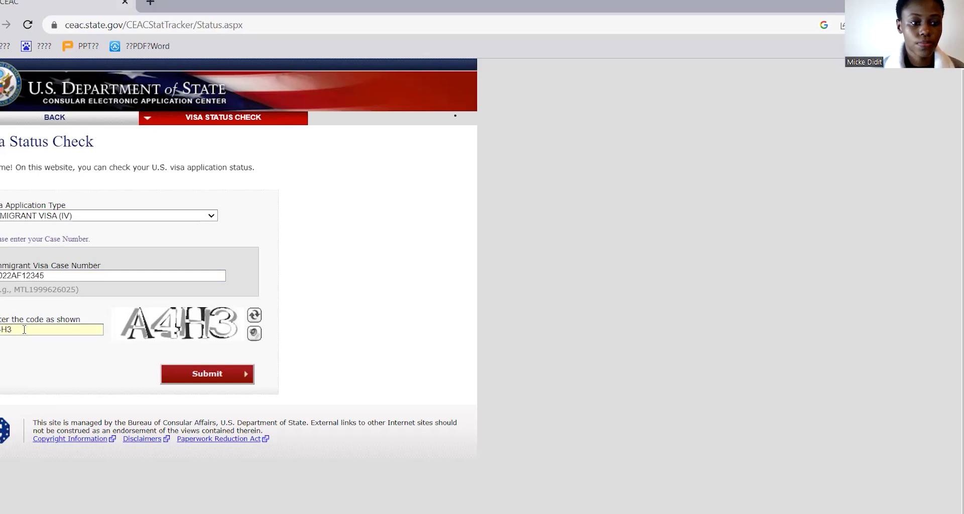
pyautogui.click(199, 380)
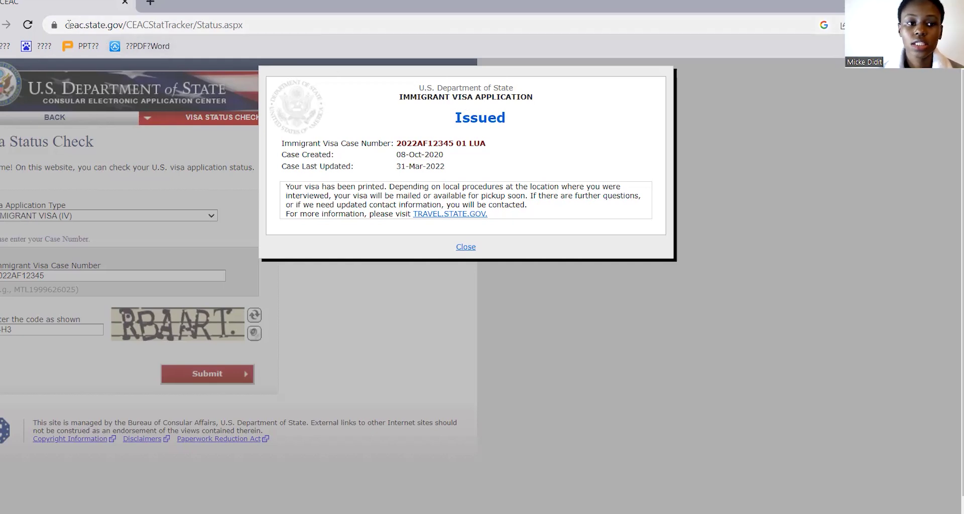
pyautogui.moveTo(67, 24); pyautogui.dragTo(123, 26)
pyautogui.moveTo(124, 25); pyautogui.dragTo(124, 36)
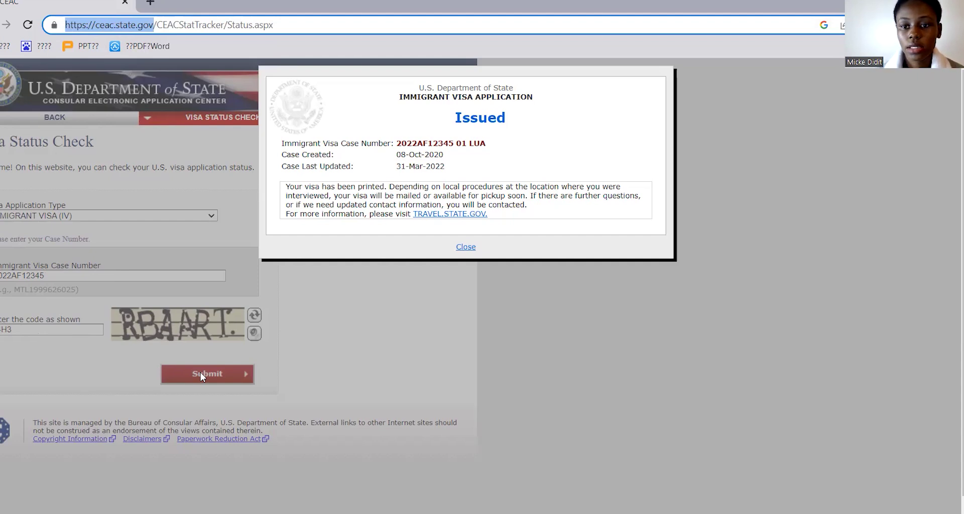
# Dismiss the status result, close the stray tab, and open a fresh blank tab.
pyautogui.click(464, 249)
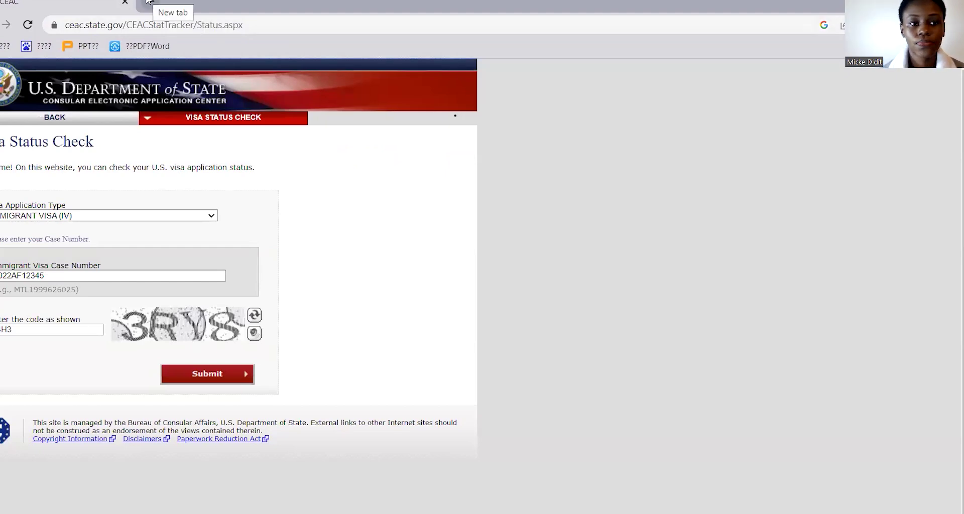
pyautogui.click(149, 1)
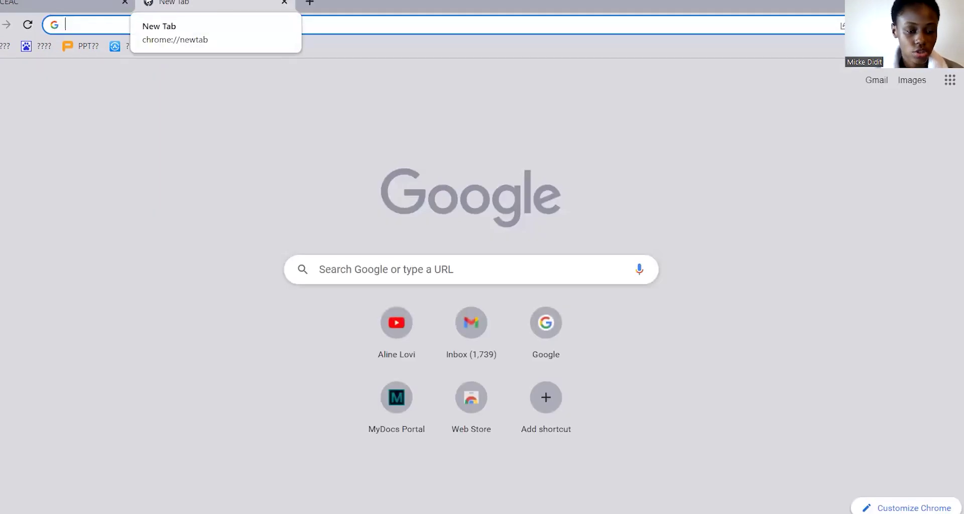
pyautogui.hotkey('ctrl', 'w')
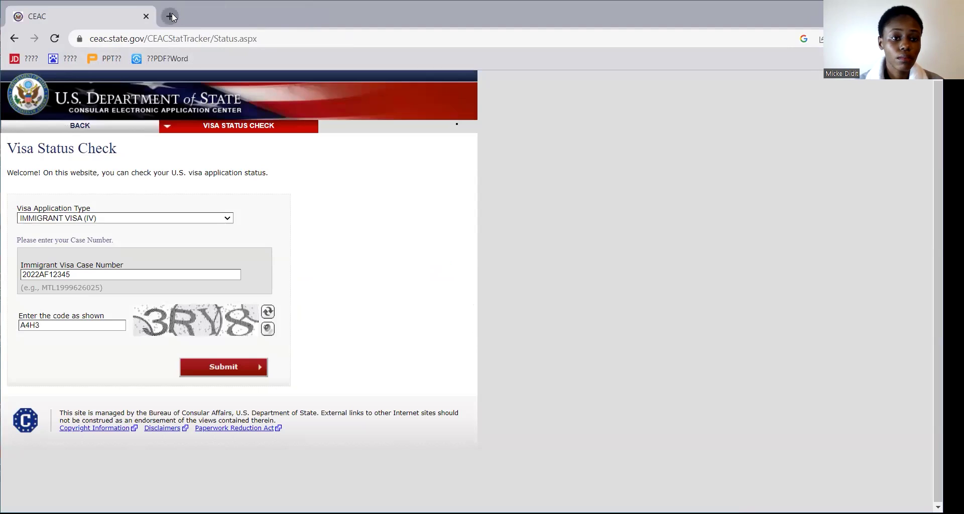
pyautogui.click(171, 16)
pyautogui.click(143, 38)
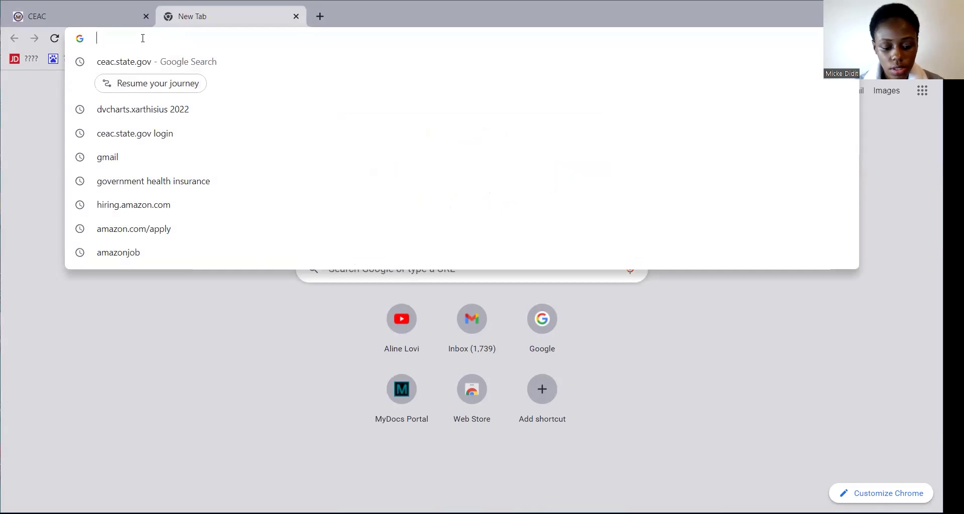
# Search Google for 'dvcharts.xarthisius 2022'.
pyautogui.write('dvchart')
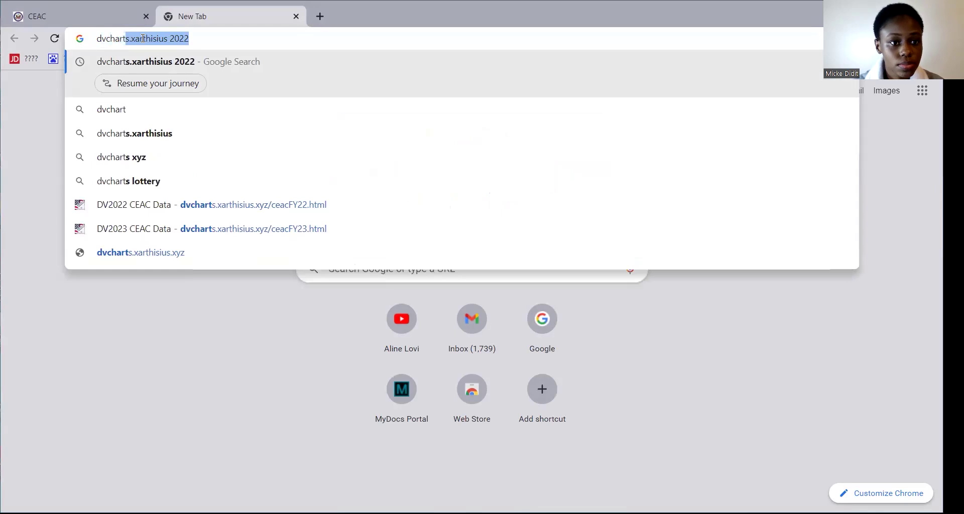
pyautogui.write('s.')
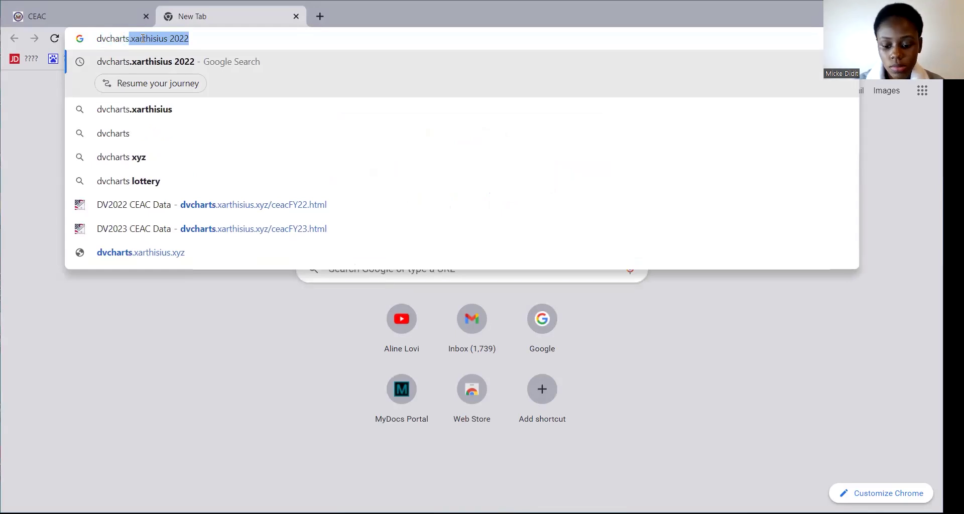
pyautogui.write('x')
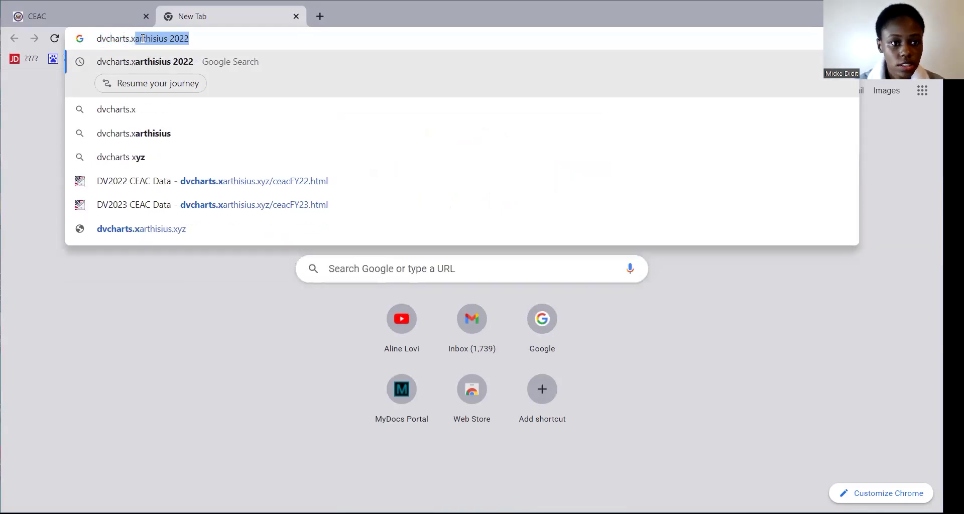
pyautogui.write('ar')
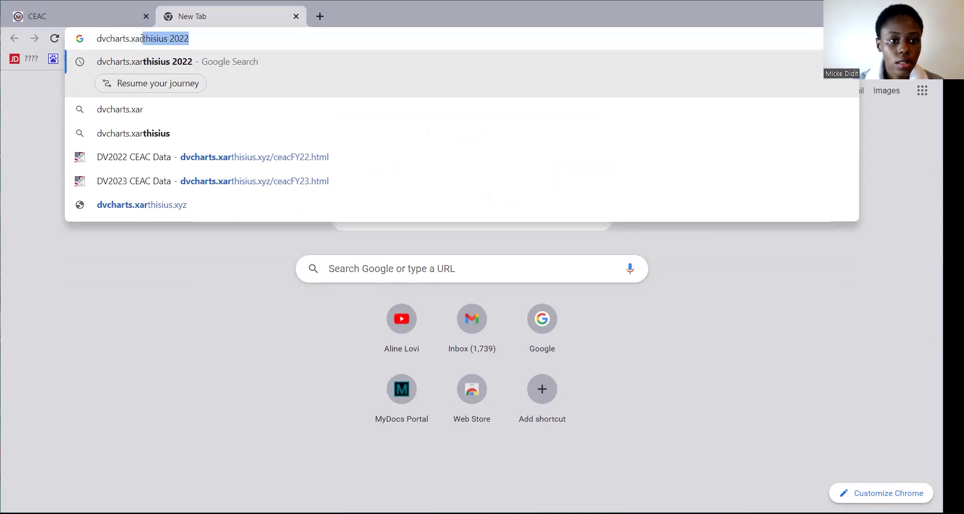
pyautogui.write('th')
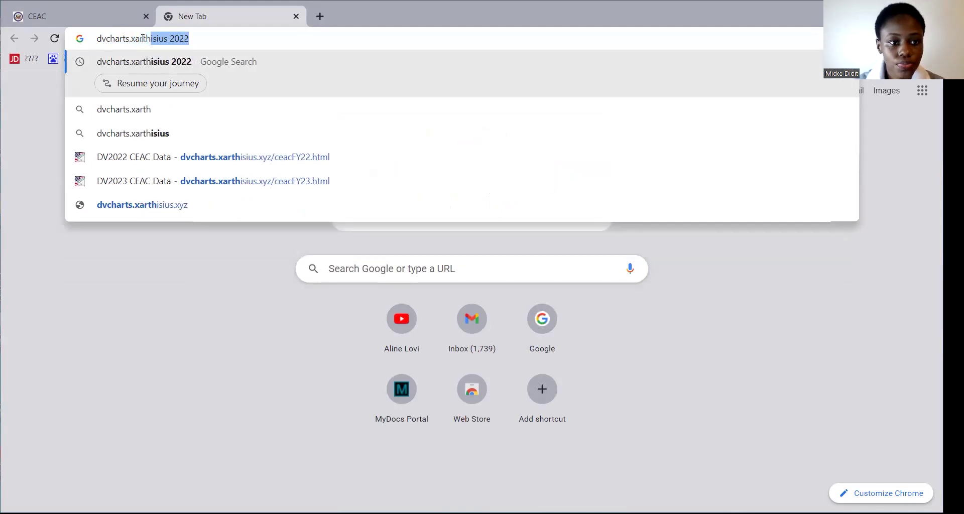
pyautogui.write('isi')
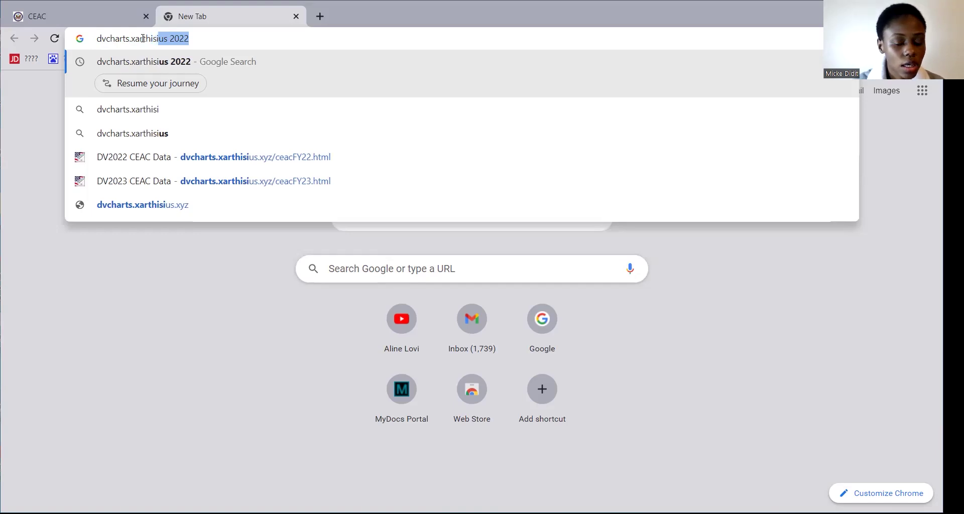
pyautogui.write('us')
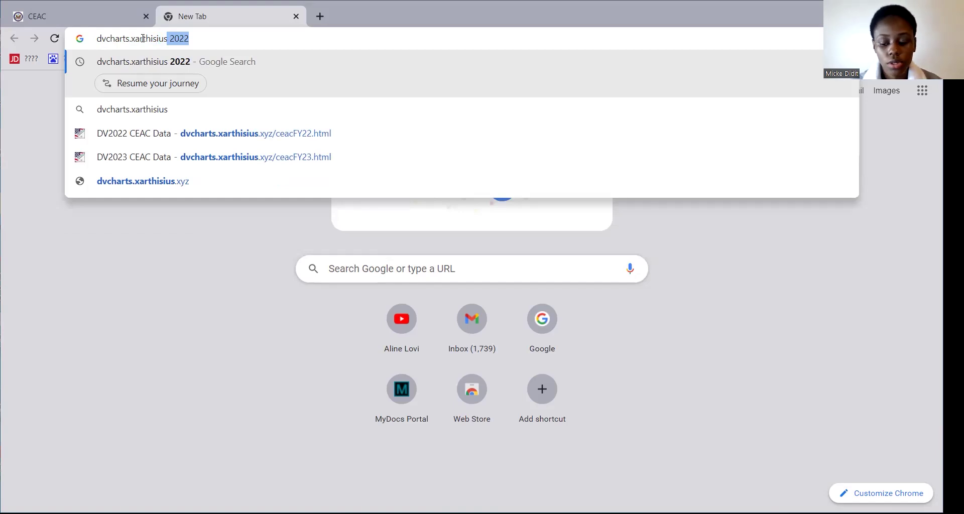
pyautogui.press('Return')
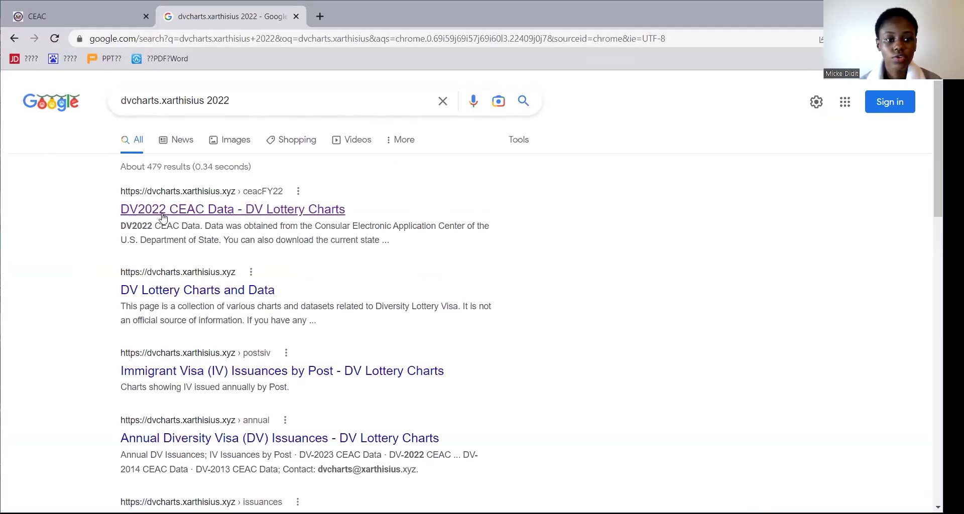
# Open the DV2022 CEAC Data result on DV Lottery Charts.
pyautogui.click(289, 210)
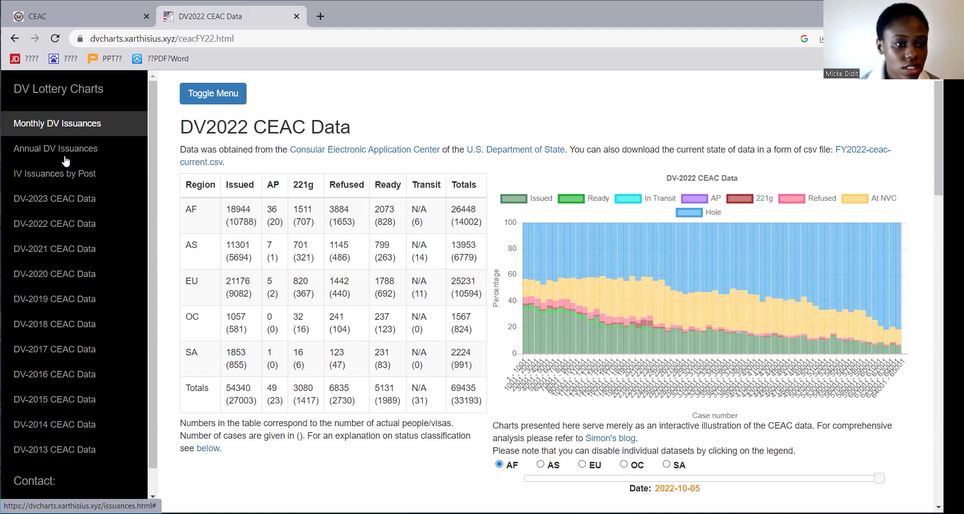
pyautogui.click(46, 203)
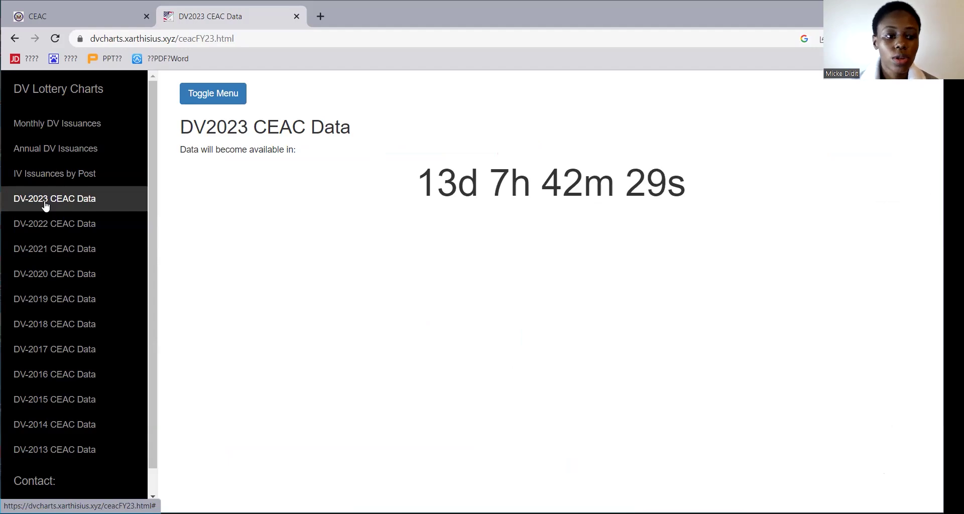
pyautogui.click(44, 224)
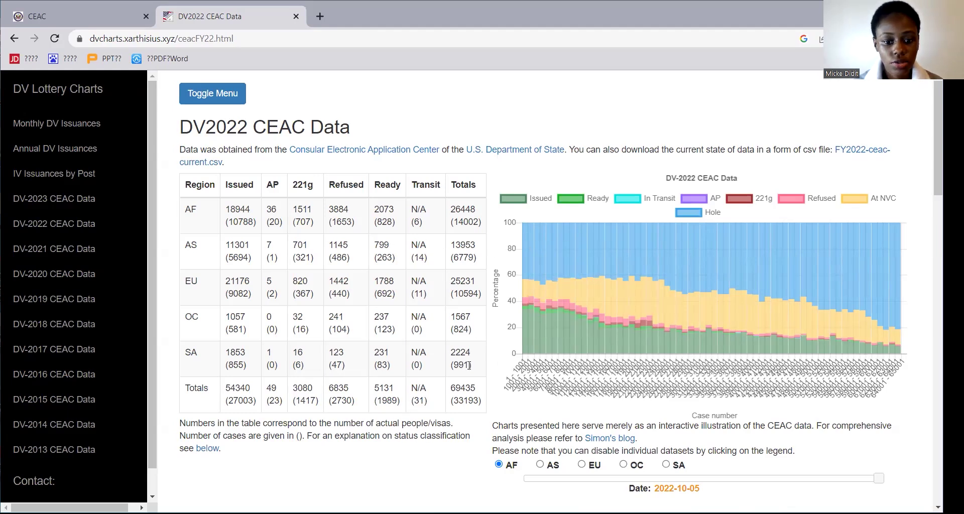
# Enter the AF case number in the Case number field and check it: 7133 cases before, 22552 after.
pyautogui.scroll(-7, 469, 366)
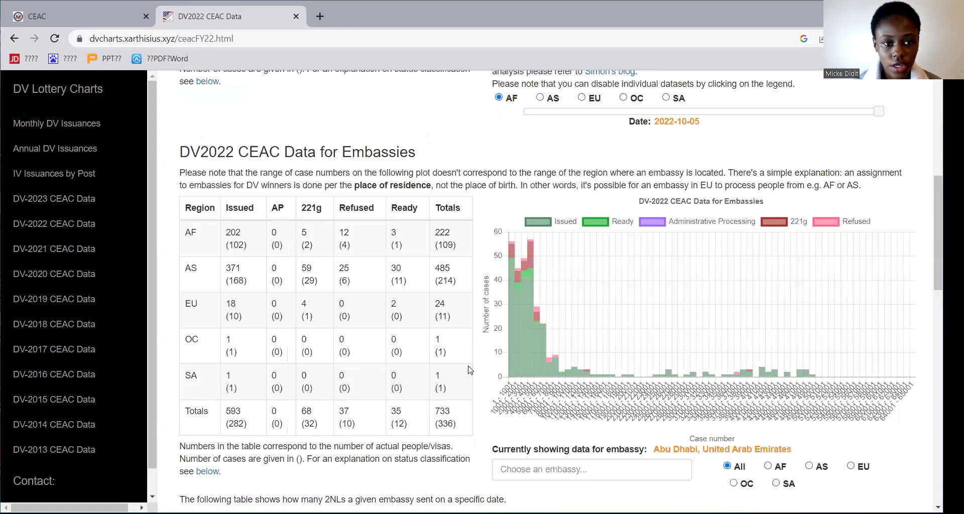
pyautogui.scroll(-7, 469, 370)
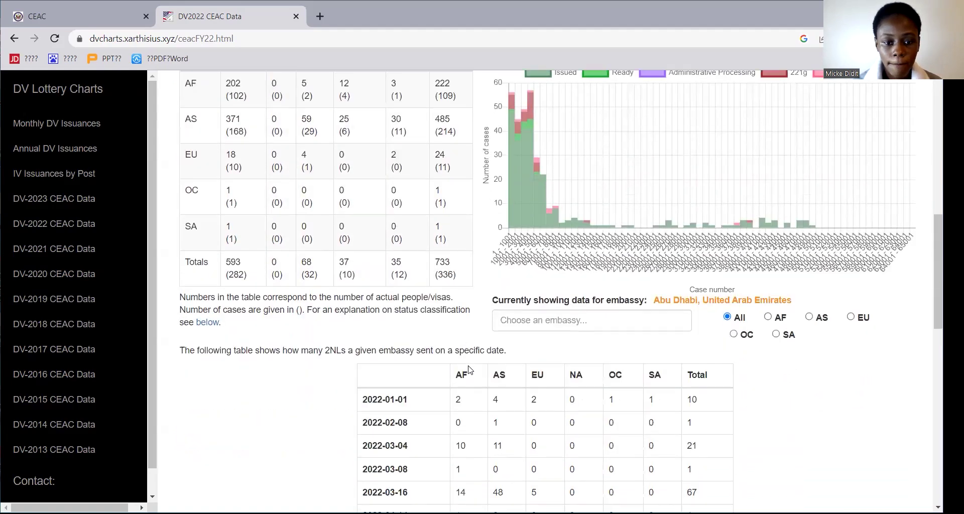
pyautogui.scroll(-6, 470, 370)
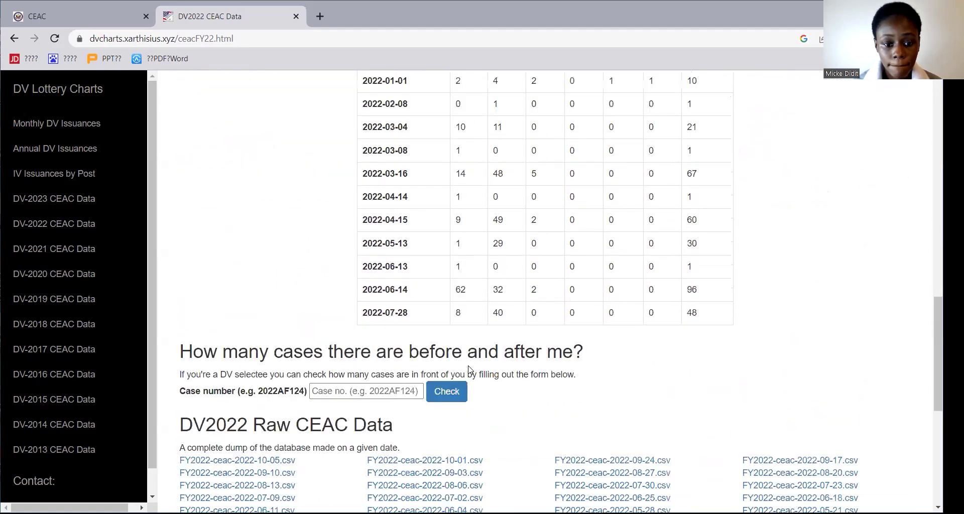
pyautogui.scroll(-1, 469, 370)
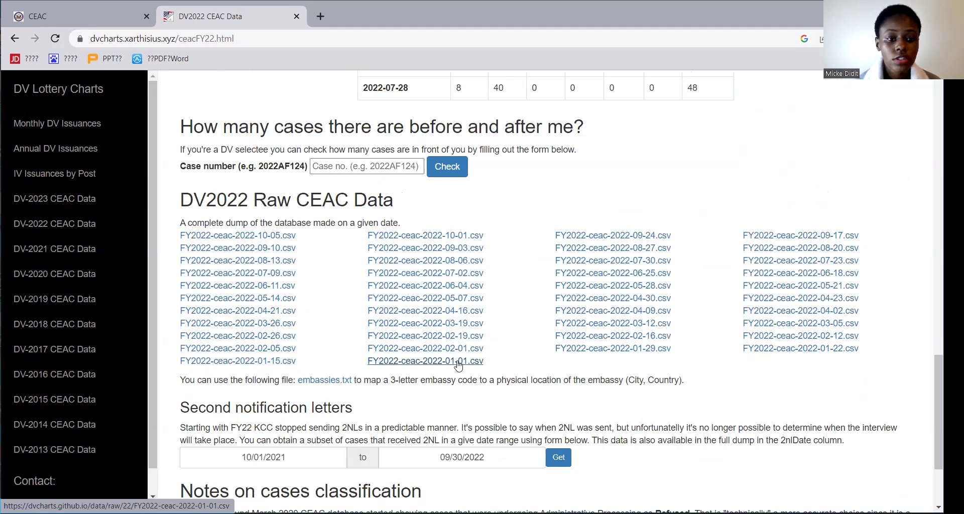
pyautogui.press('BackSpace')
pyautogui.press('BackSpace')
pyautogui.press('BackSpace')
pyautogui.press('BackSpace')
pyautogui.press('BackSpace')
pyautogui.press('BackSpace')
pyautogui.press('BackSpace')
pyautogui.press('BackSpace')
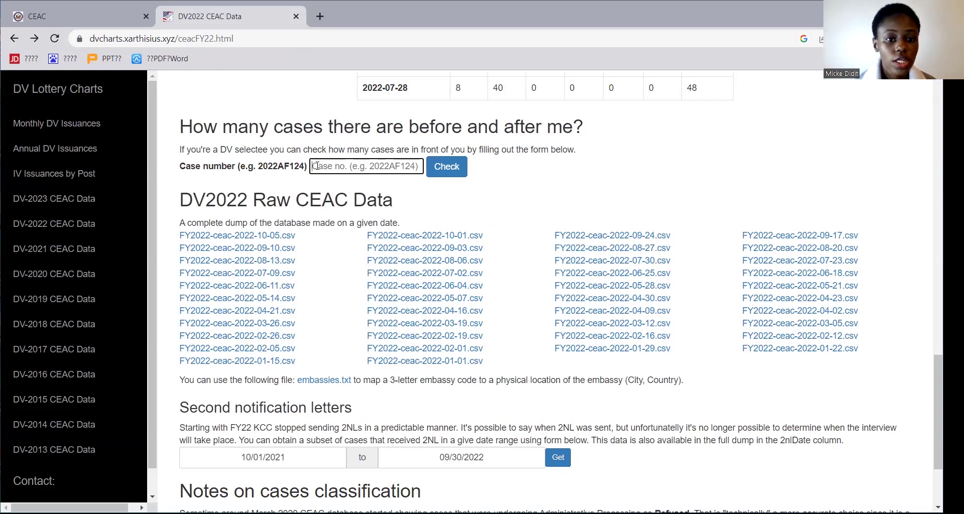
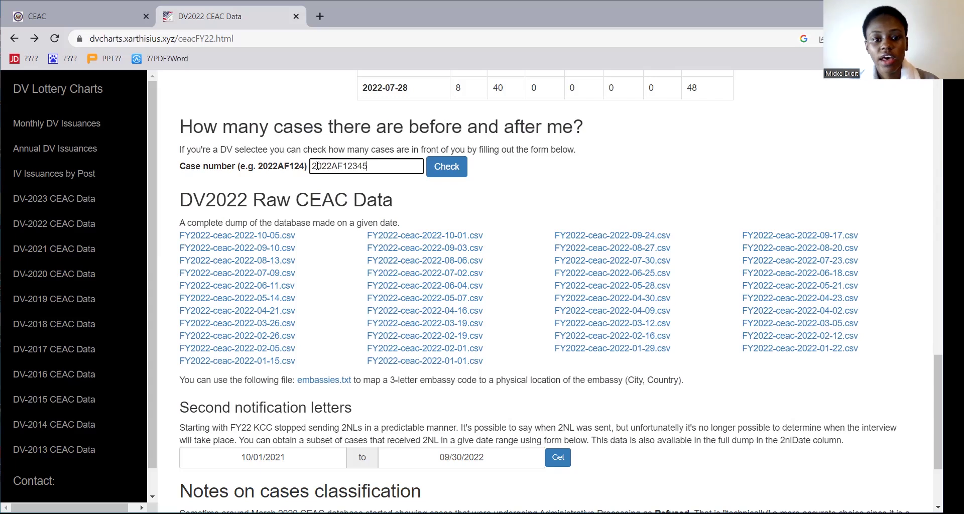
pyautogui.click(444, 175)
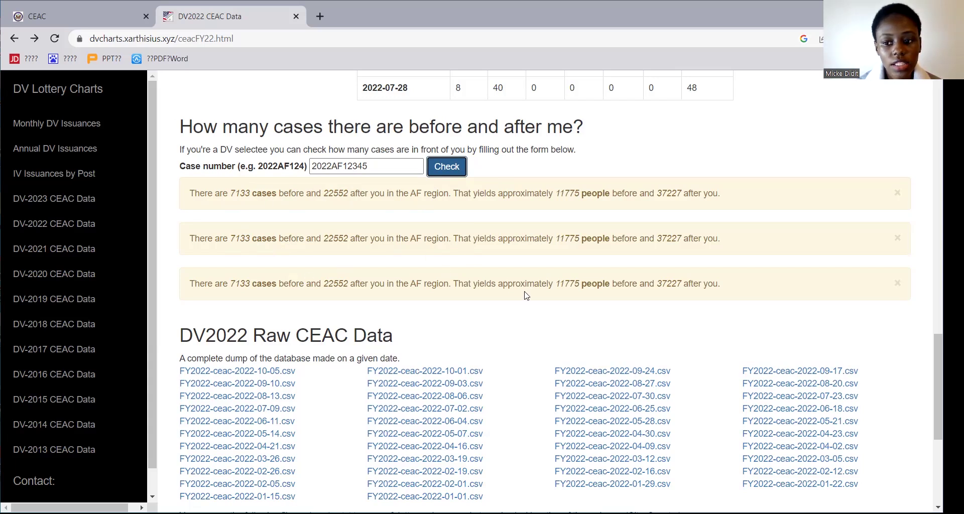
pyautogui.click(898, 195)
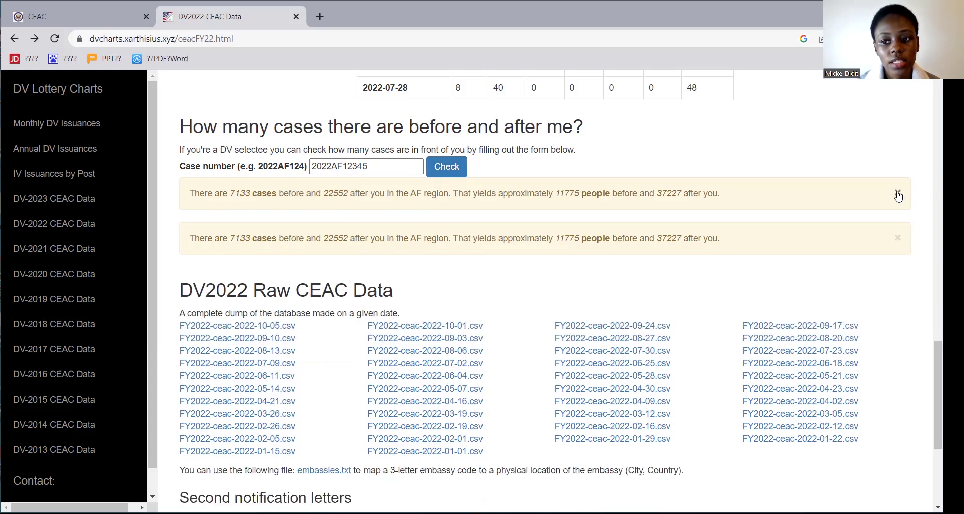
# Dismiss the duplicate result notice and open the FY2022-ceac-2022-08-13.csv data dump.
pyautogui.click(898, 195)
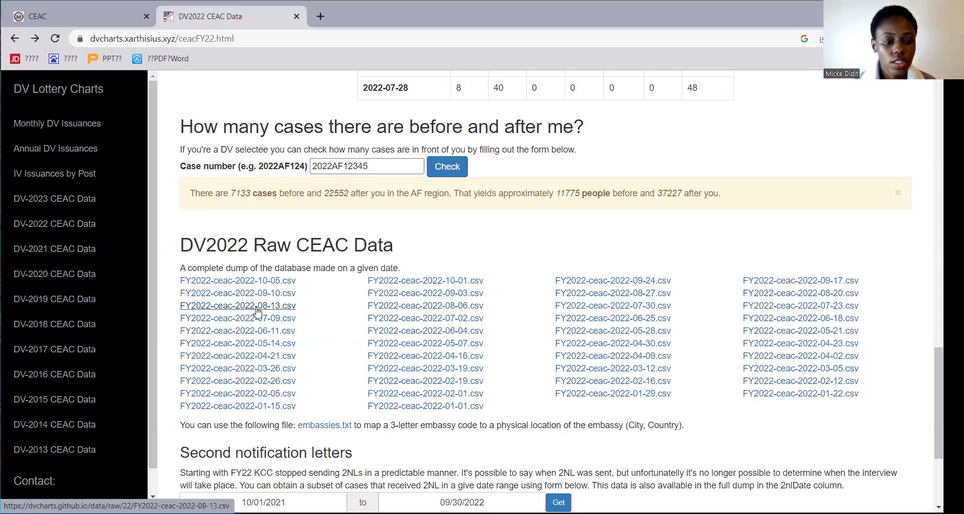
pyautogui.click(257, 308)
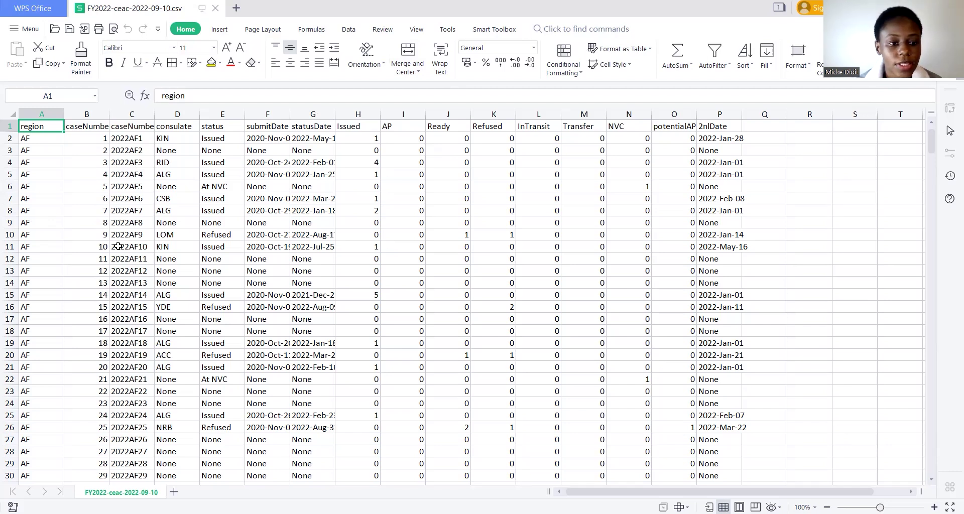
# Select spreadsheet row 11, which holds the AF case's entry.
pyautogui.click(11, 246)
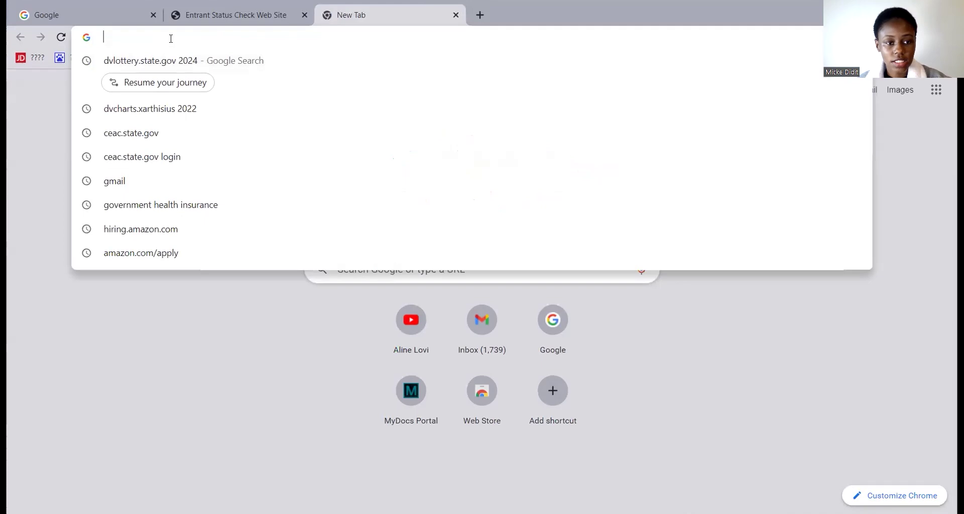
# Search for 'dvlottery.state.gov 2024' and open the DV entrant Check Status page.
pyautogui.write('d')
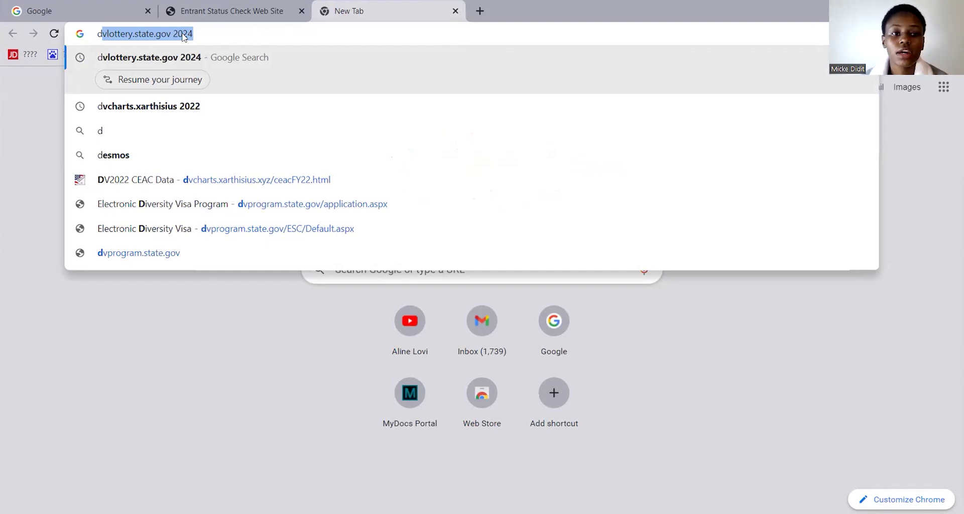
pyautogui.click(183, 36)
pyautogui.doubleClick(183, 34)
pyautogui.click(167, 31)
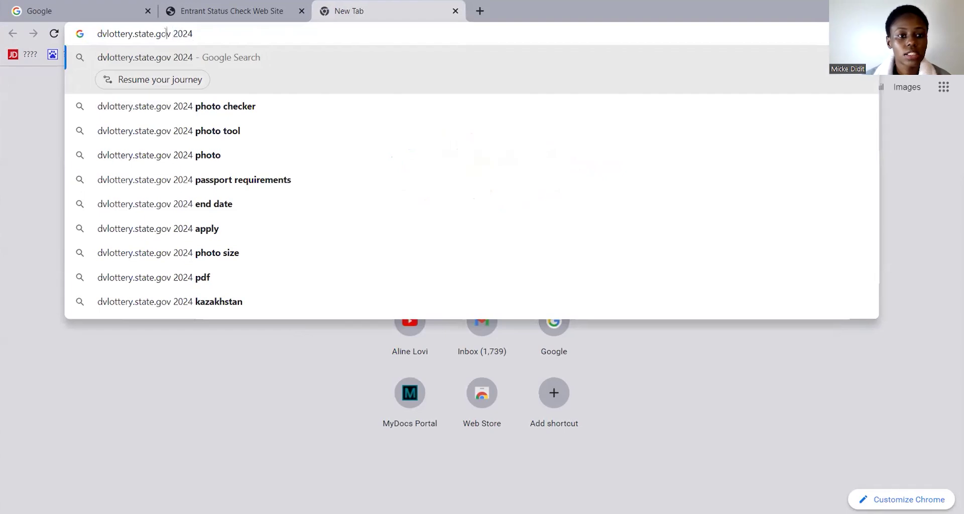
pyautogui.press('Return')
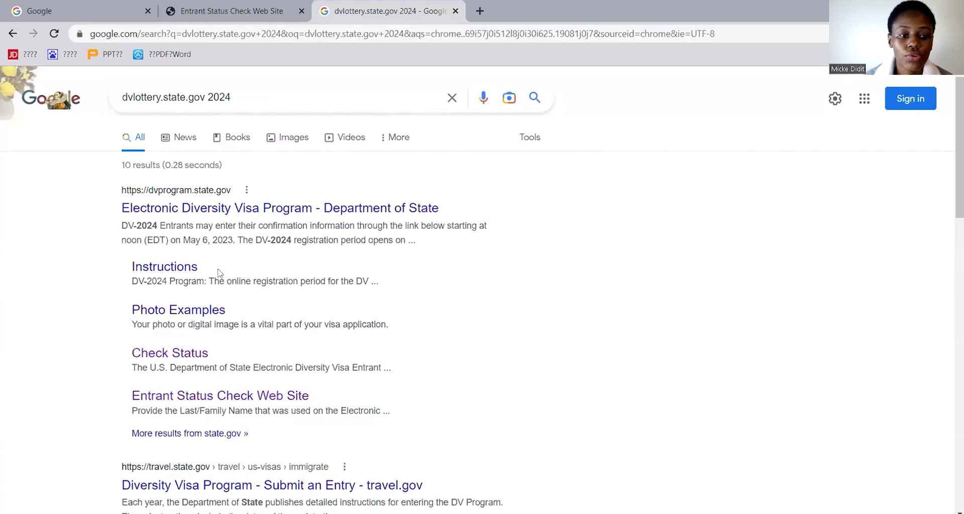
pyautogui.click(190, 360)
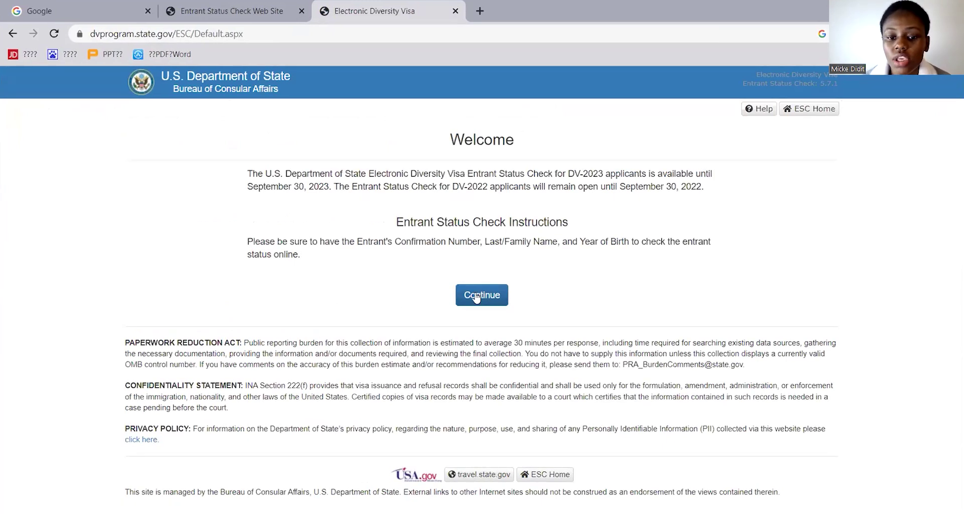
# Continue past the Entrant Status Check welcome page to the entrant information form.
pyautogui.click(482, 296)
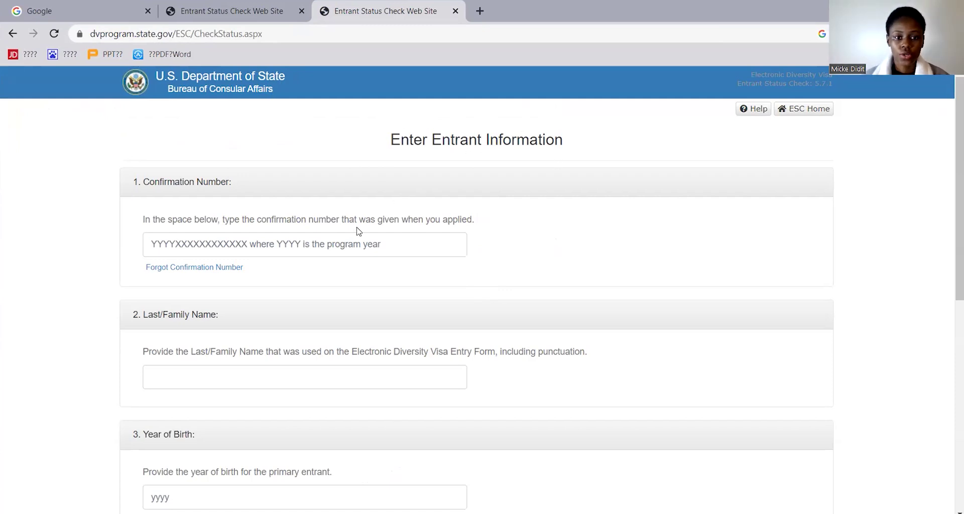
pyautogui.click(301, 242)
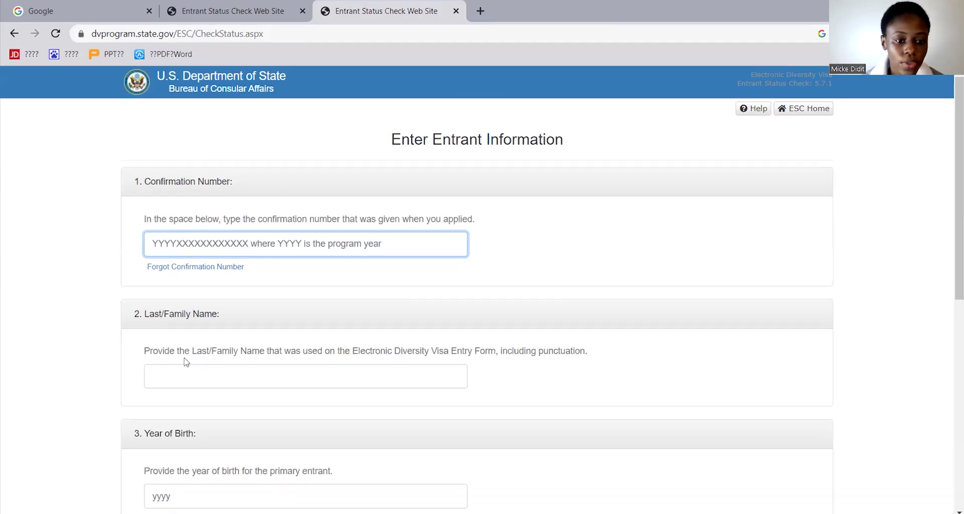
pyautogui.click(180, 374)
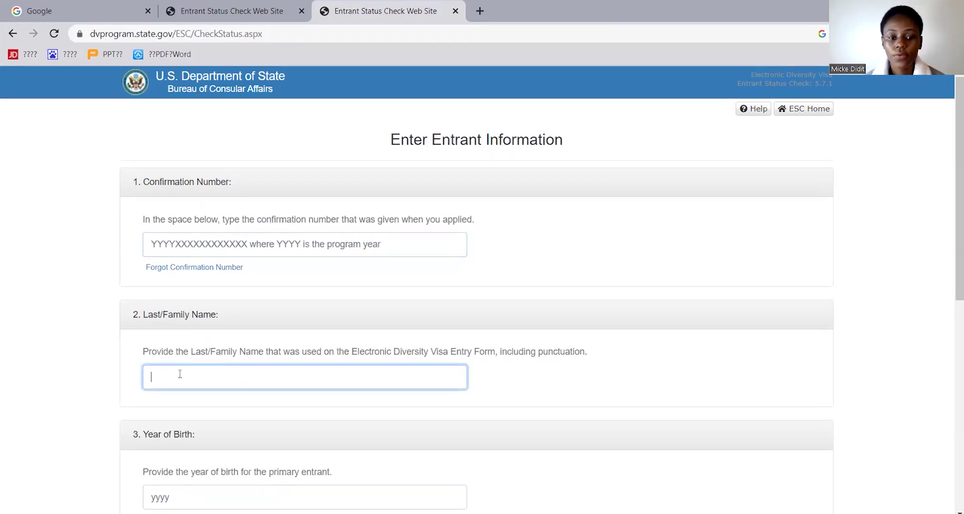
pyautogui.scroll(-4, 179, 374)
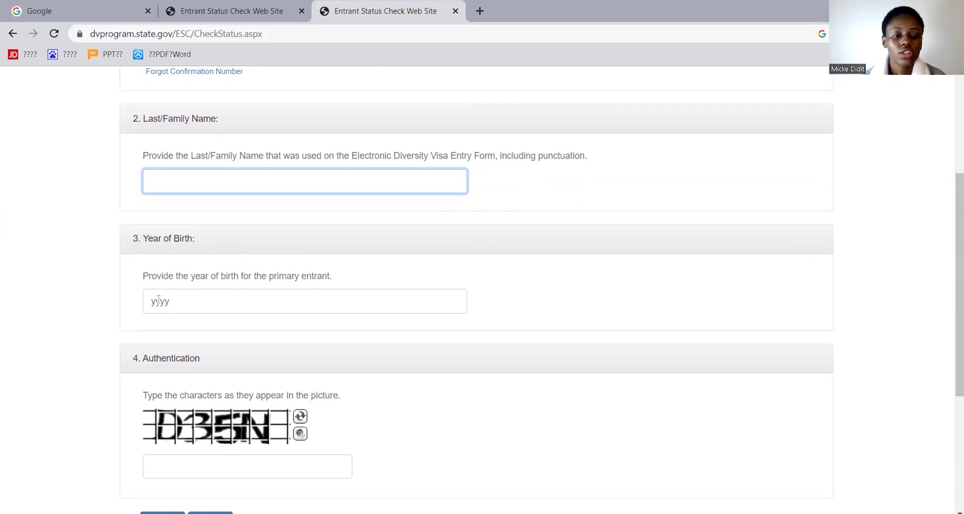
pyautogui.scroll(-2, 159, 301)
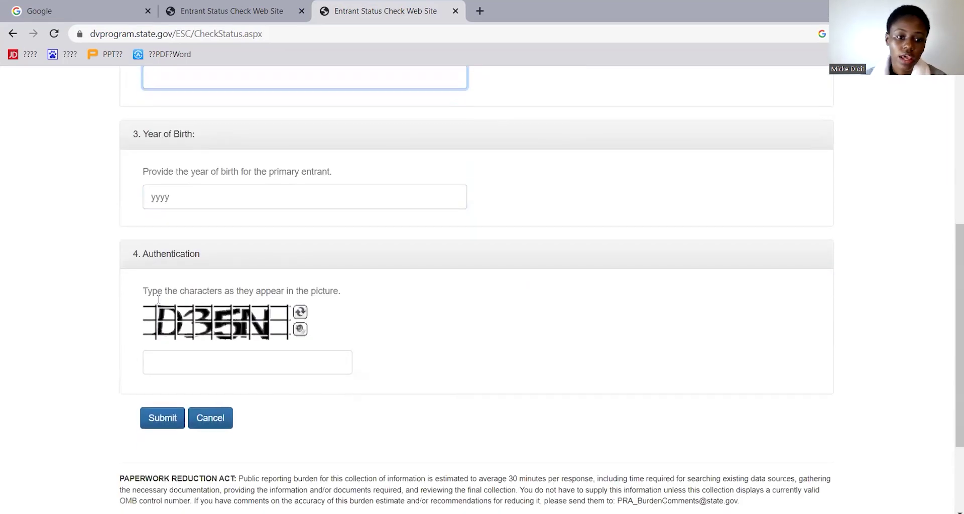
pyautogui.click(165, 358)
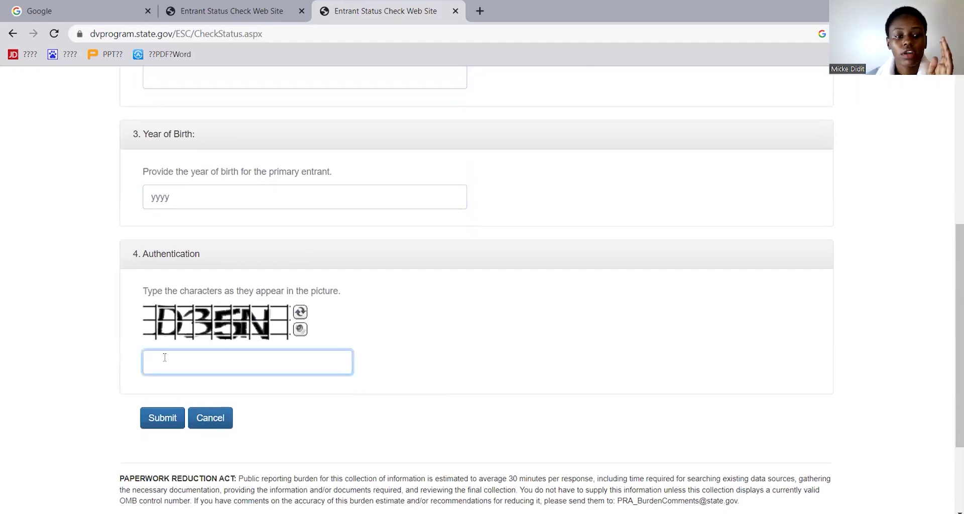